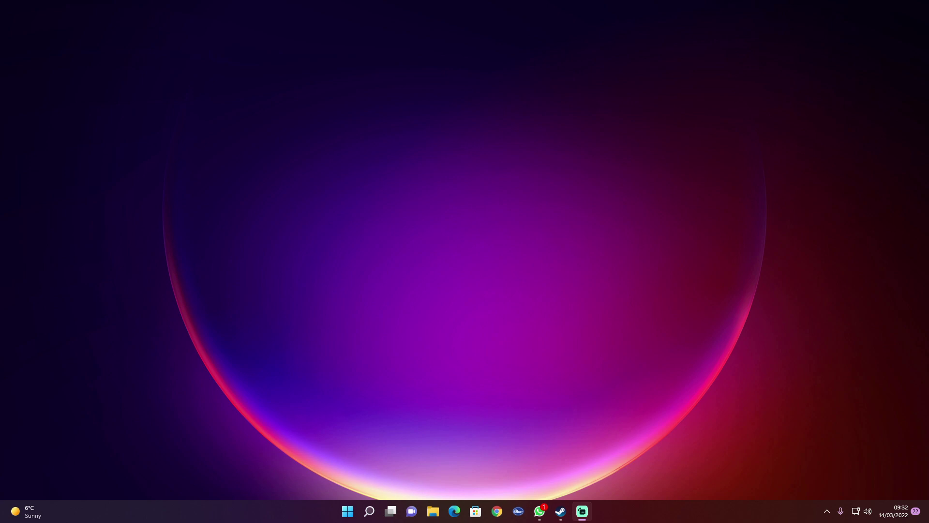
From the official Farming Simulator mods section, save the JCB 435S Stage IV And V mod as FS22_jcb435sT4F.zip
left_click(497, 511)
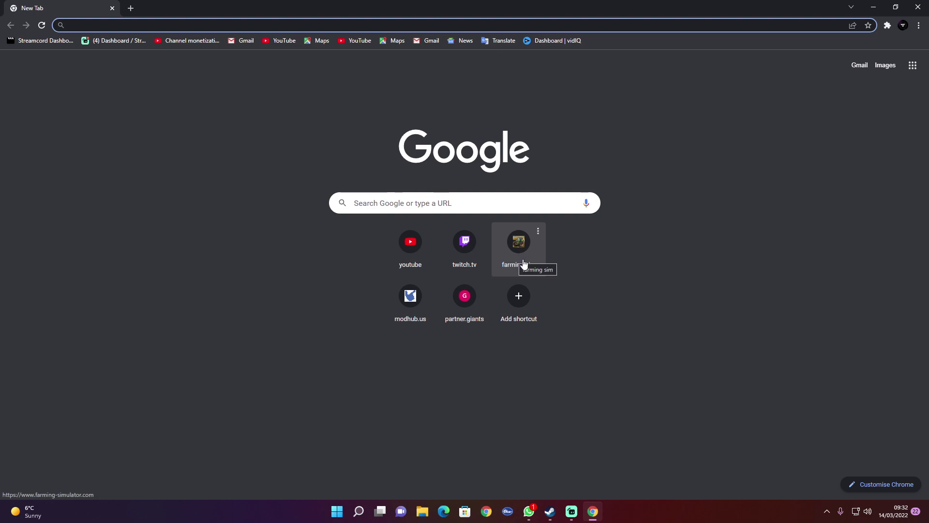
left_click(521, 263)
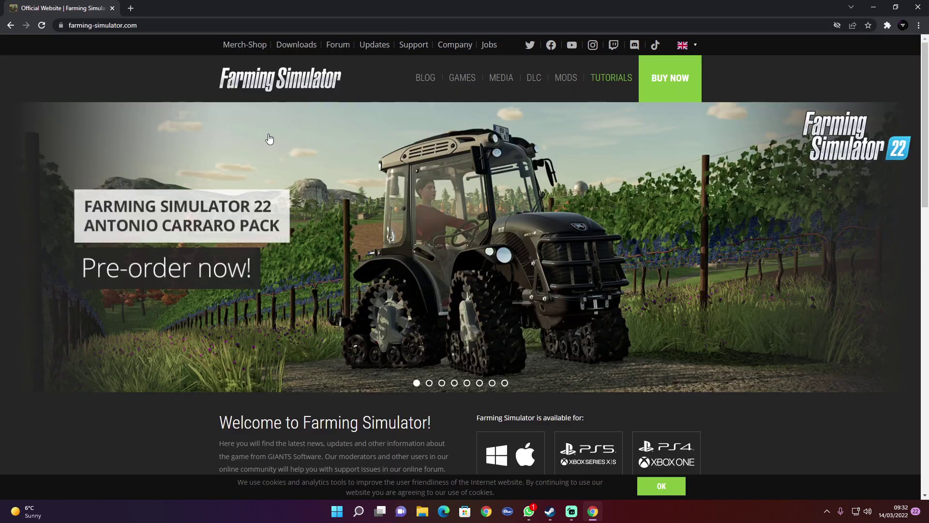
left_click(561, 86)
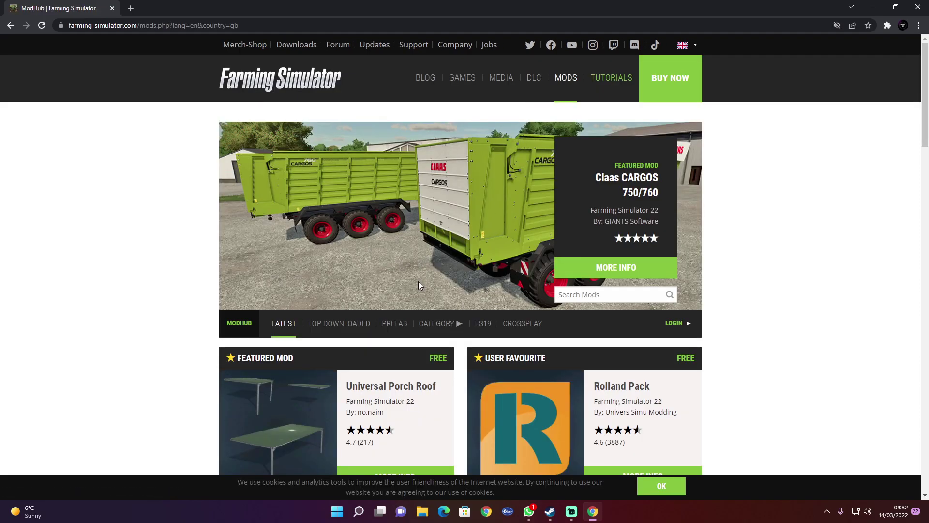
scroll(417, 281, "down", 8)
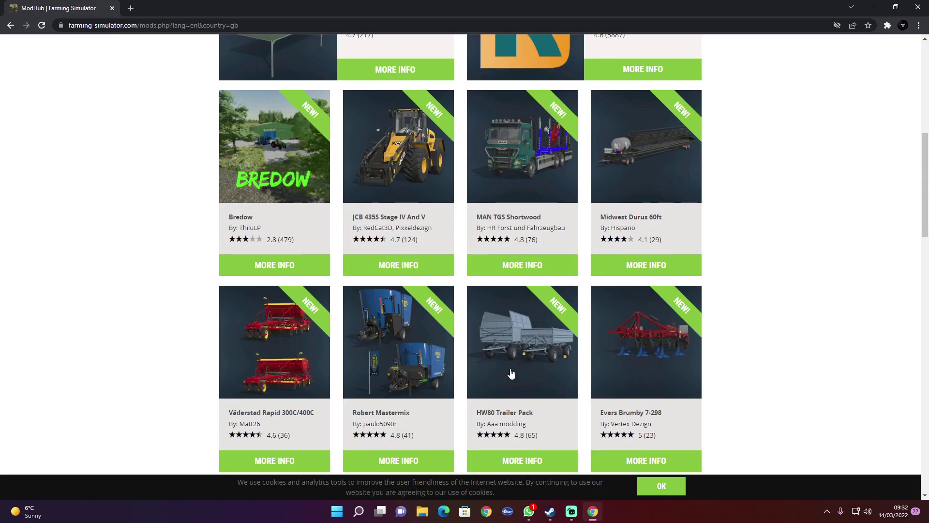
left_click(397, 276)
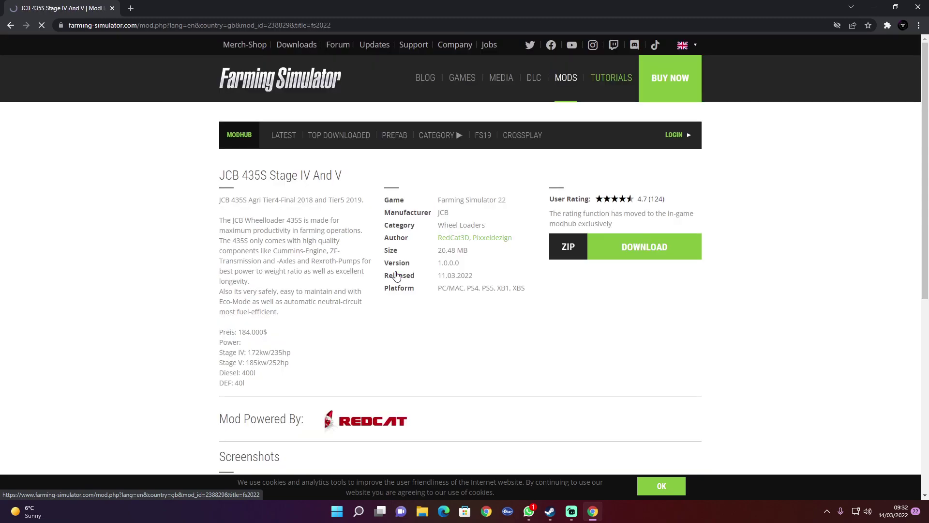
left_click(657, 249)
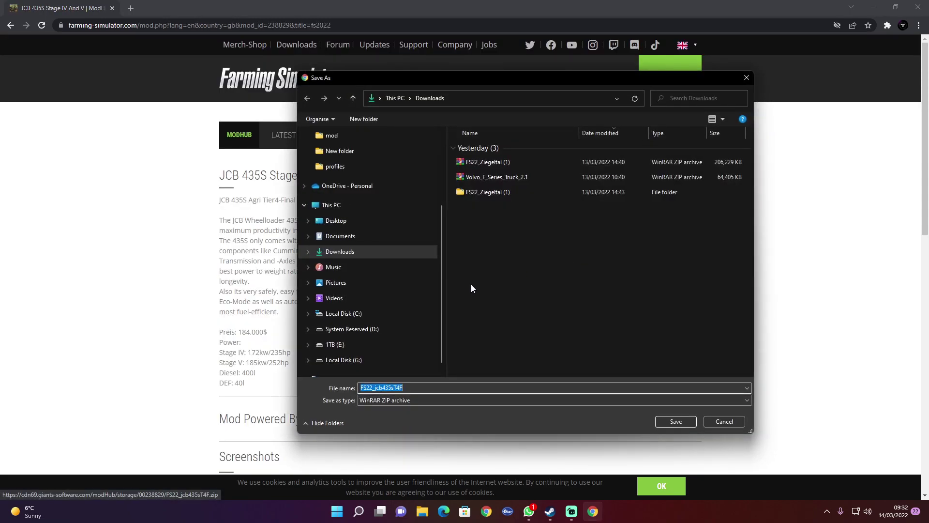
left_click(676, 421)
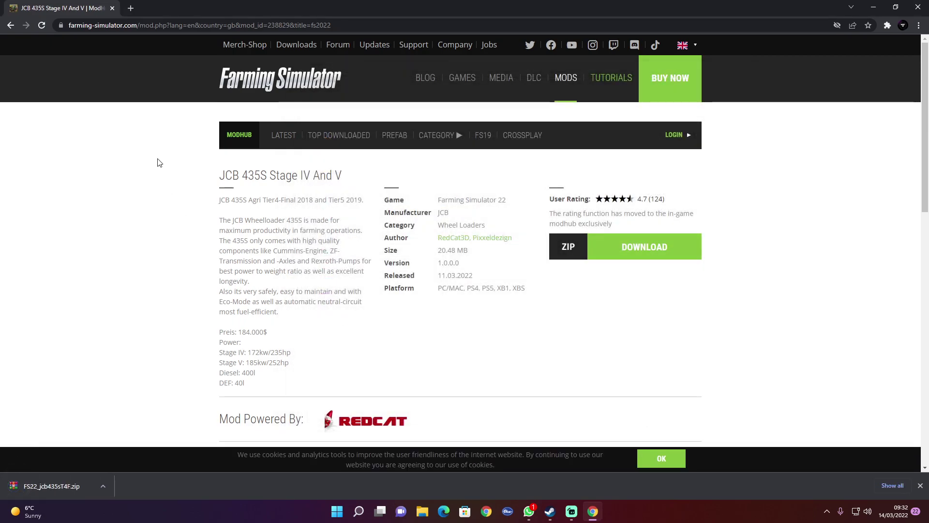
In a new tab, go to modhub.us and show its Farming Simulator 22 mods category
left_click(131, 9)
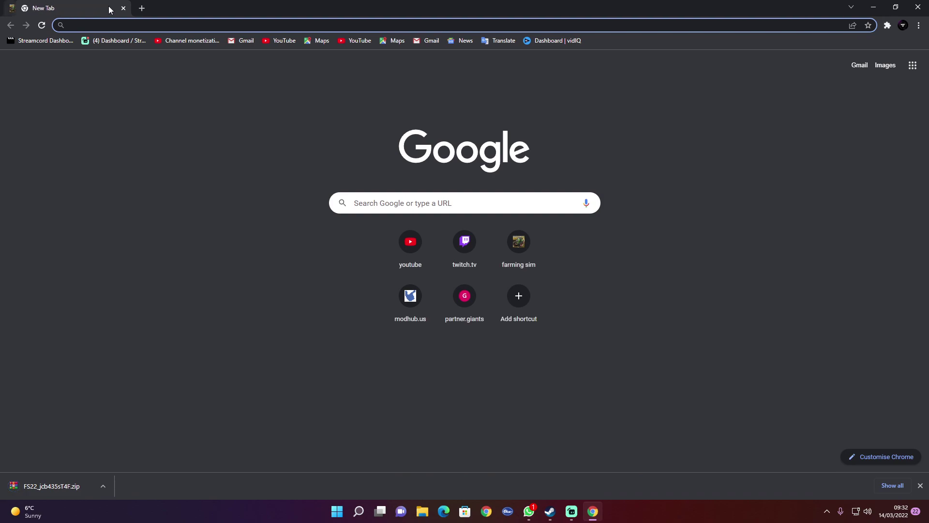
left_click(411, 303)
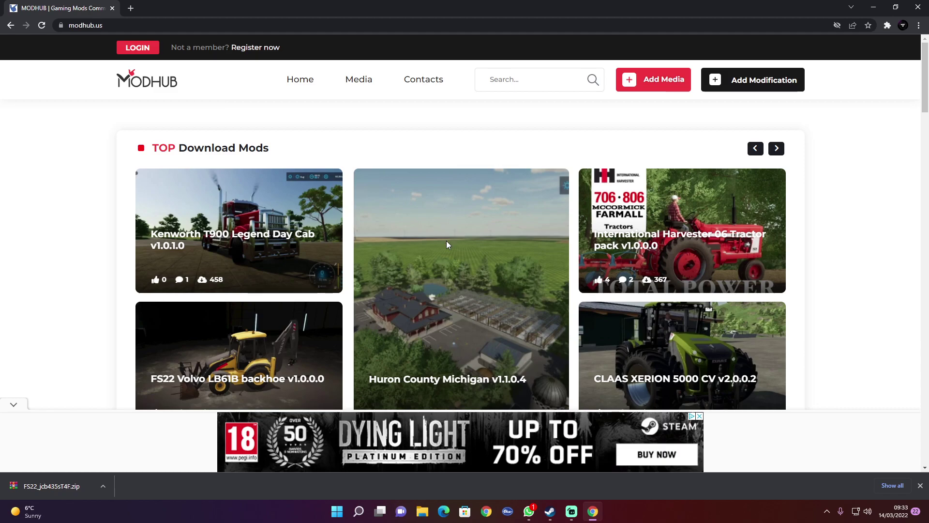
scroll(420, 269, "down", 8)
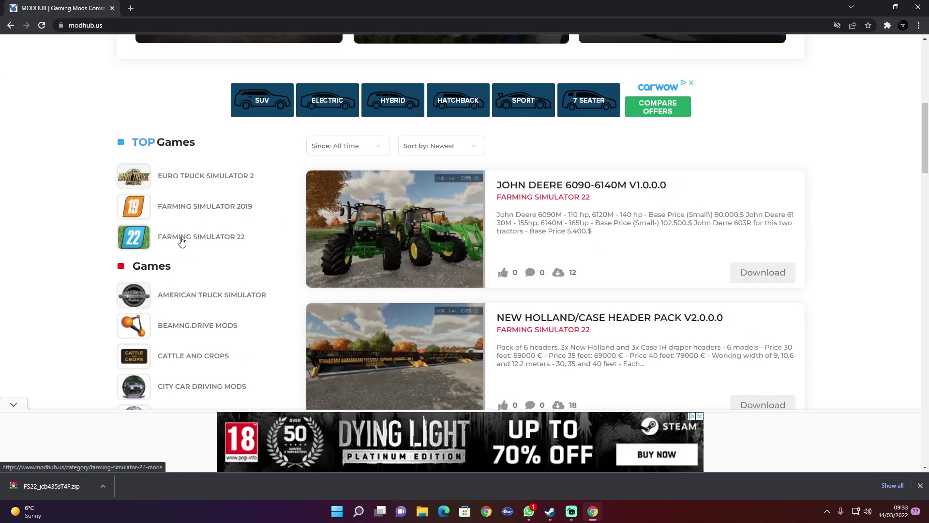
left_click(165, 240)
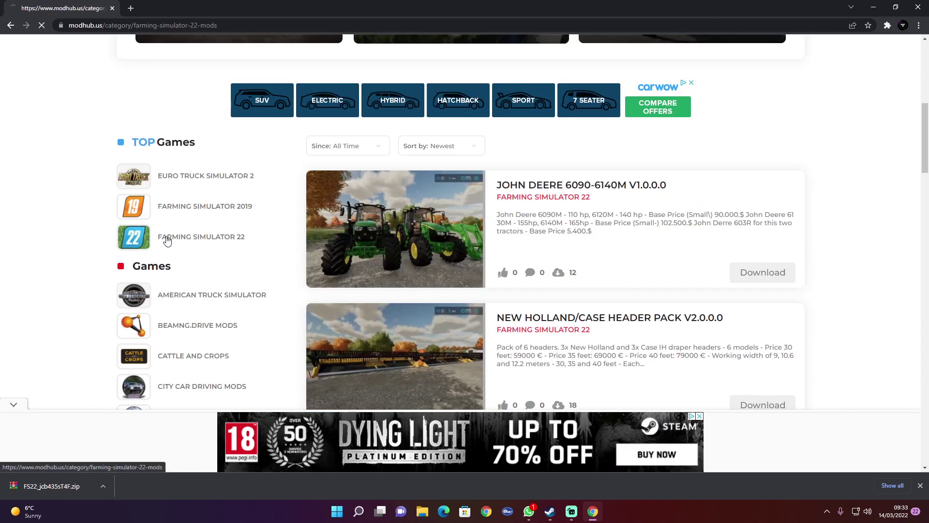
Open the John Deere 6090-6140M V1.0.0.0 listing and scroll to its 87.46 MB download
scroll(432, 278, "down", 15)
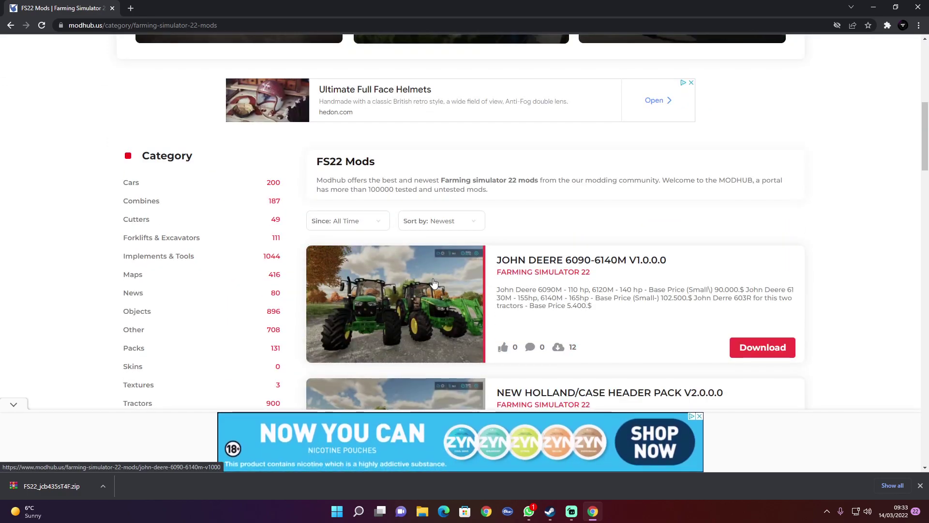
scroll(434, 283, "up", 15)
scroll(434, 287, "down", 20)
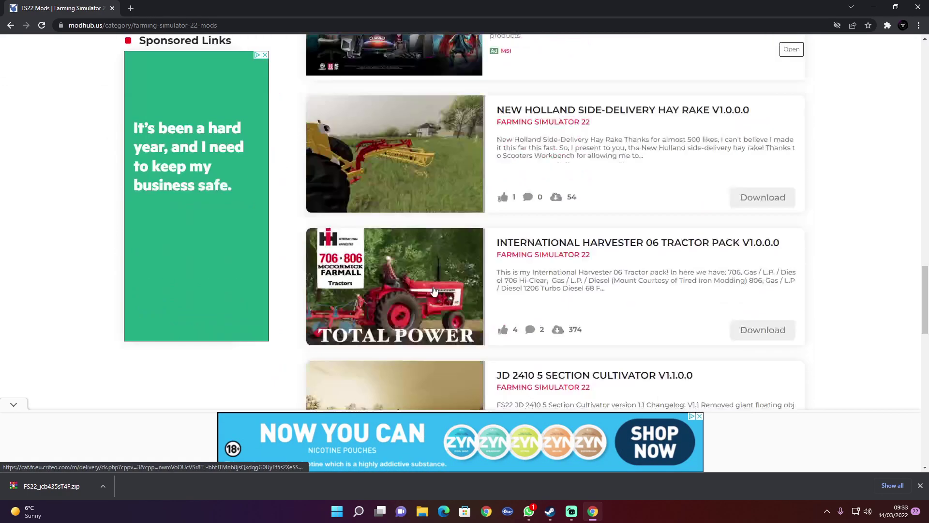
scroll(433, 290, "up", 6)
scroll(437, 288, "up", 8)
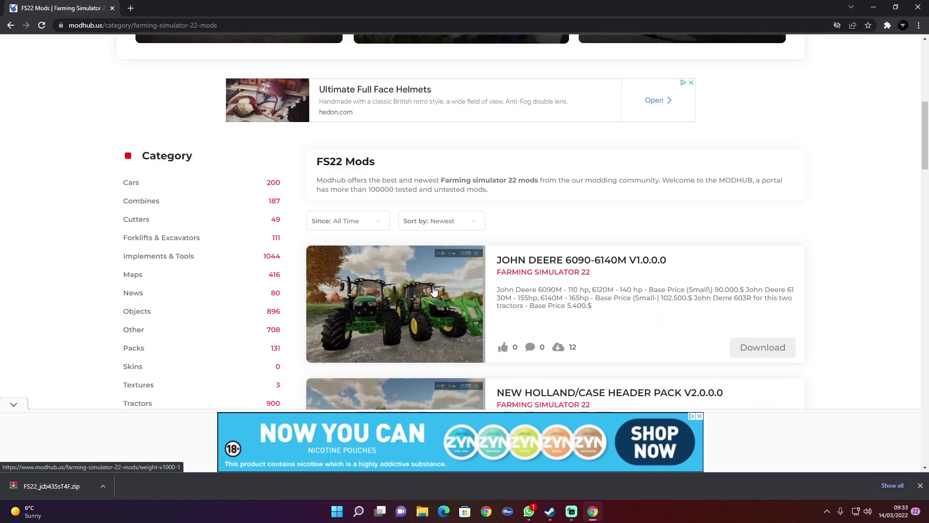
left_click(450, 274)
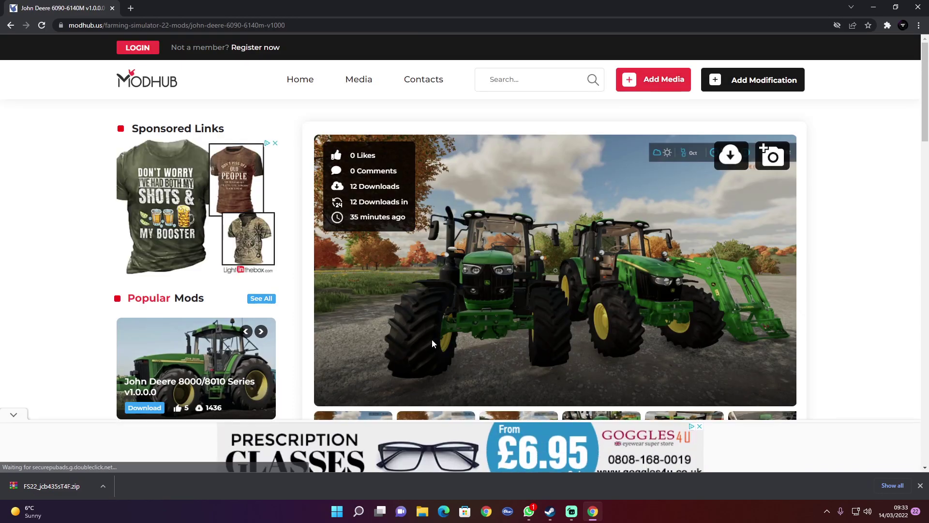
scroll(433, 341, "down", 7)
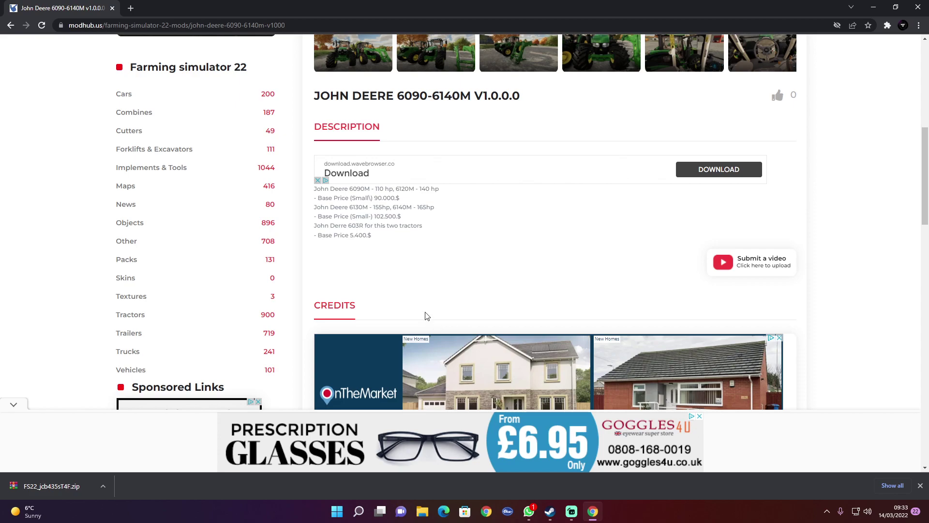
scroll(422, 307, "down", 8)
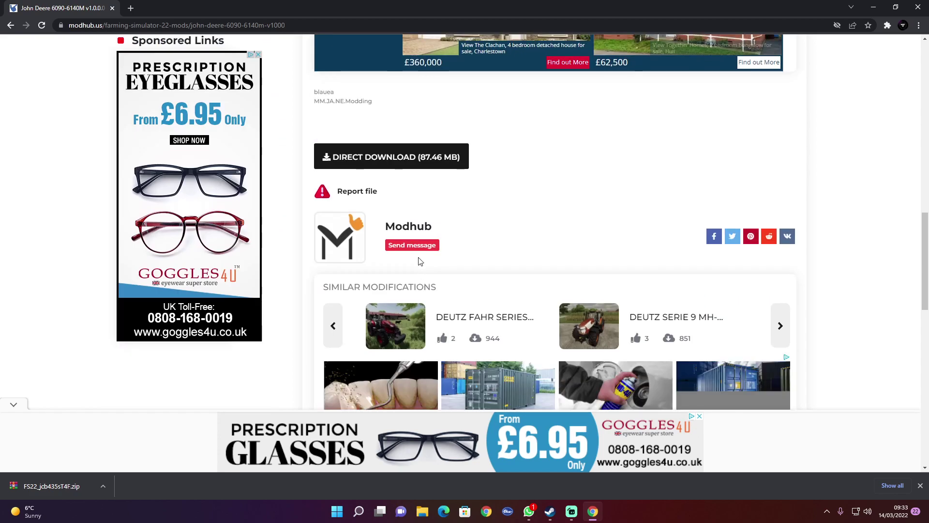
Direct-download the 87.46 MB John Deere 6090-6140M zip and save it to Downloads
left_click(355, 161)
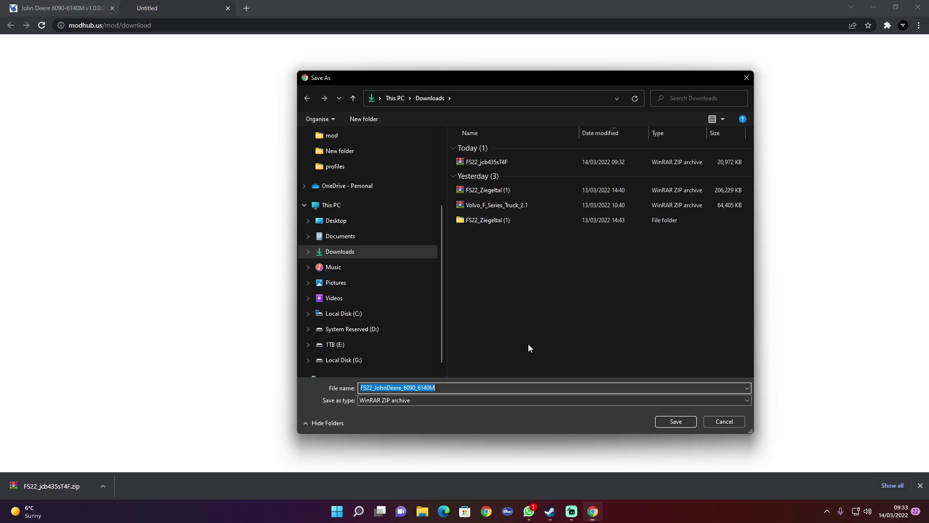
left_click(676, 420)
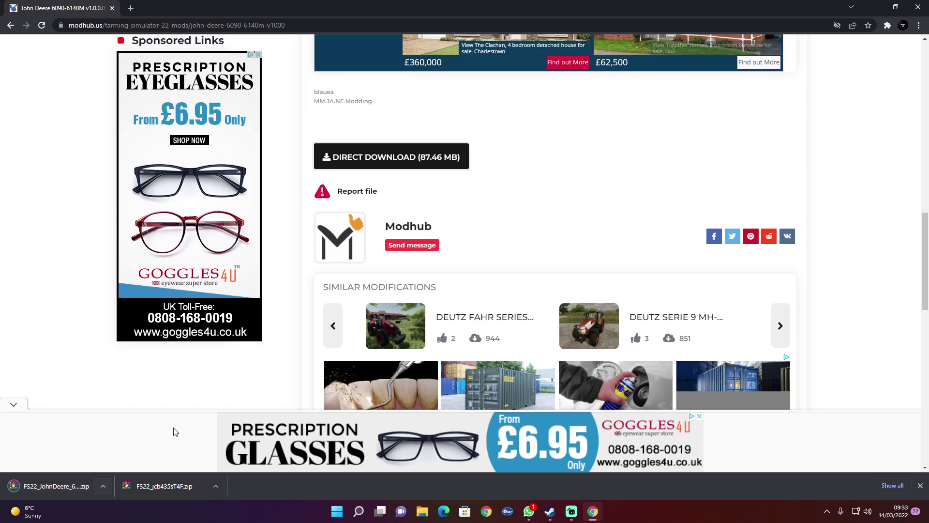
Close Chrome and drag the John Deere and JCB zips from Downloads onto the desktop
left_click(918, 8)
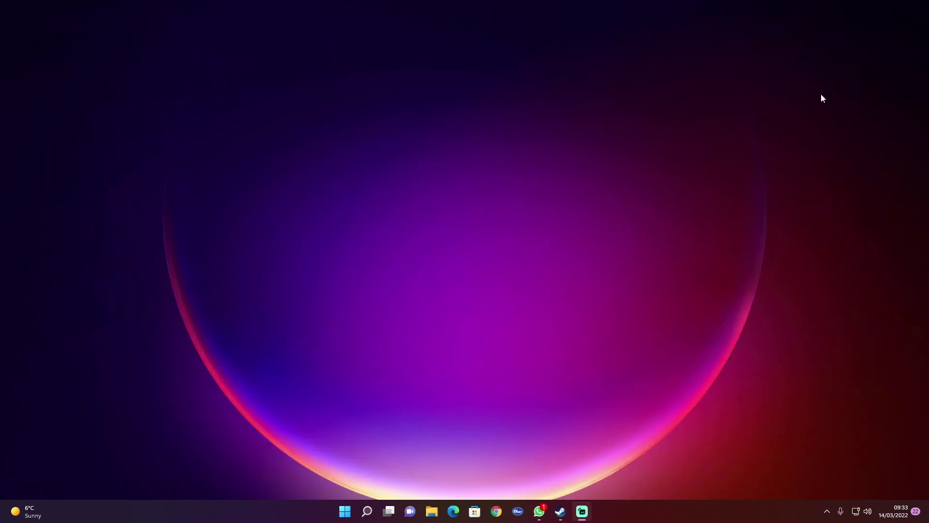
left_click(433, 511)
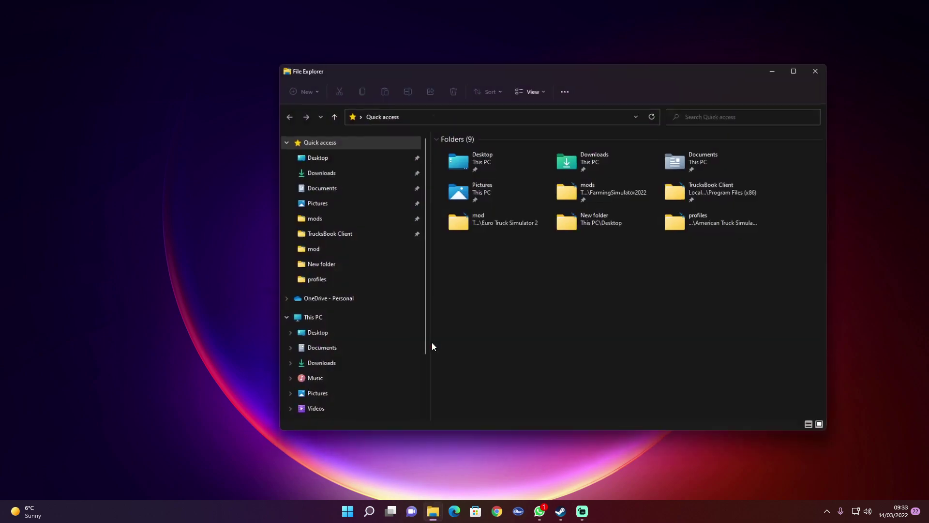
left_click(345, 174)
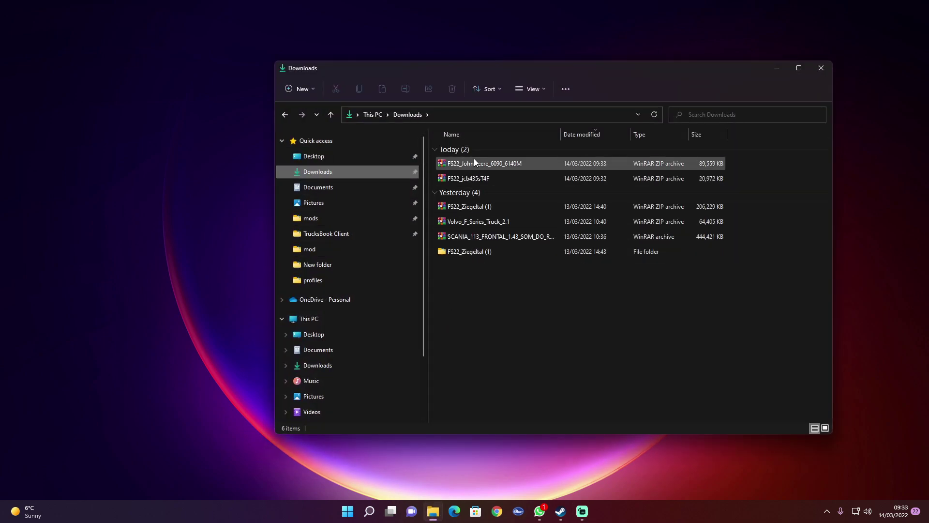
left_click_drag(474, 160, 228, 146)
left_click_drag(464, 167, 176, 150)
Delete the remaining files in Downloads and close File Explorer
left_click_drag(483, 264, 480, 176)
key("Delete")
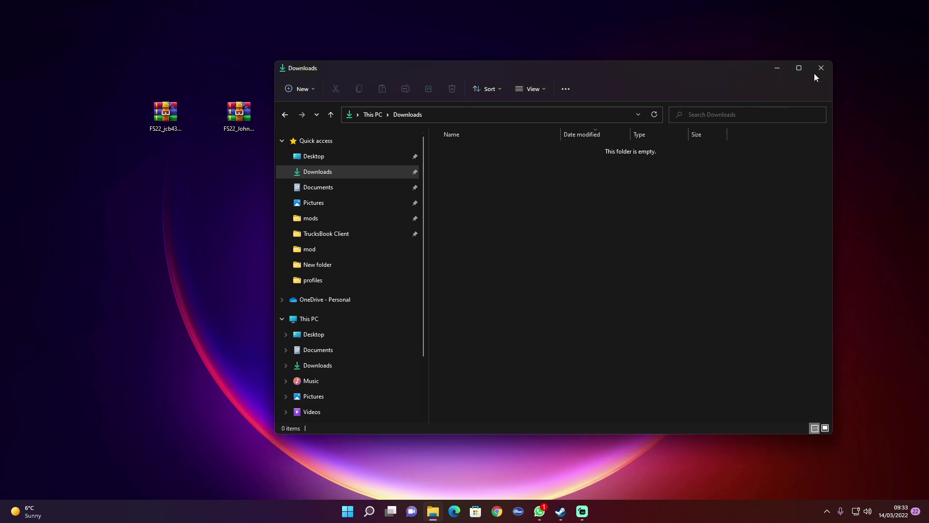
left_click(814, 74)
left_click(225, 116)
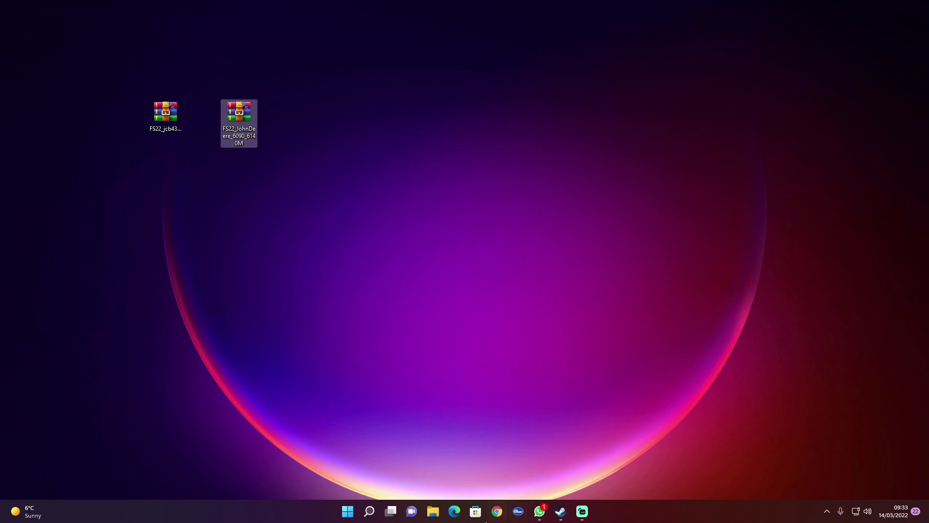
Open the Documents\My Games\FarmingSimulator2022\mods folder in File Explorer
left_click(440, 515)
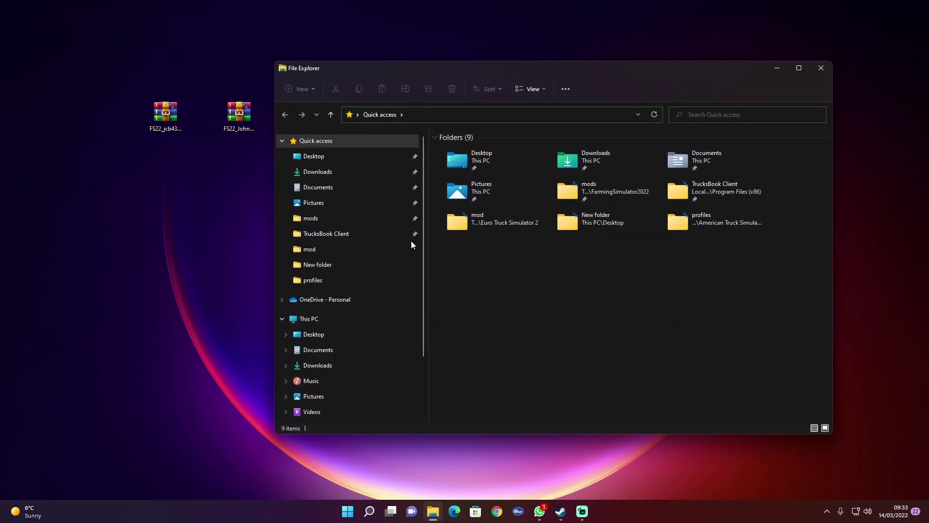
left_click(344, 190)
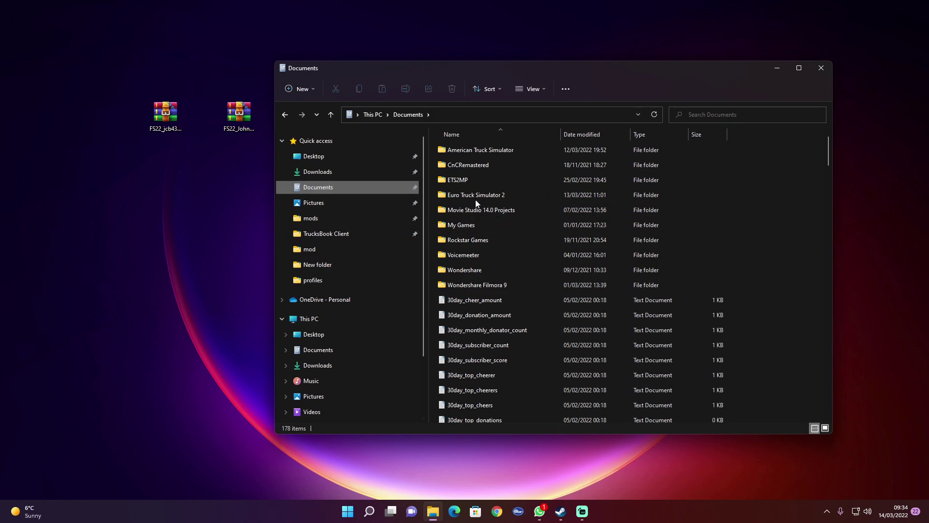
left_click(469, 229)
double_click(469, 228)
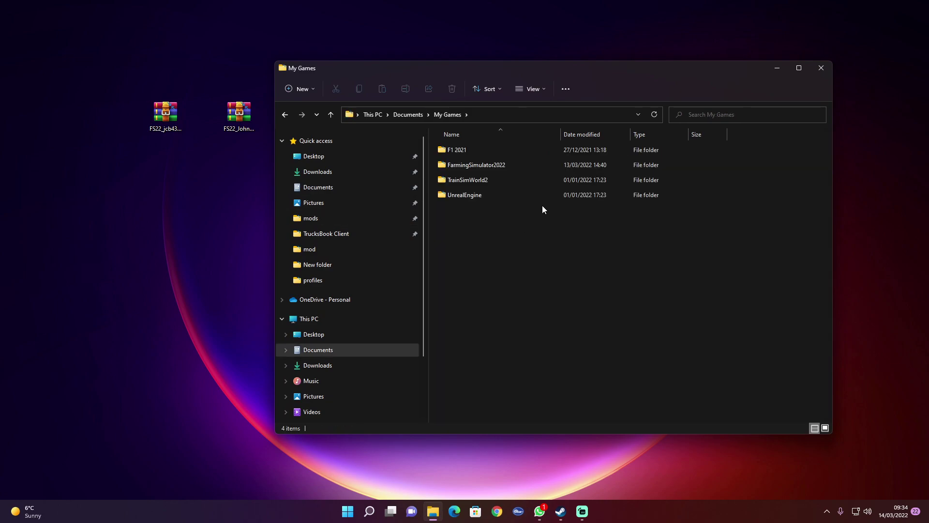
left_click(501, 166)
double_click(501, 166)
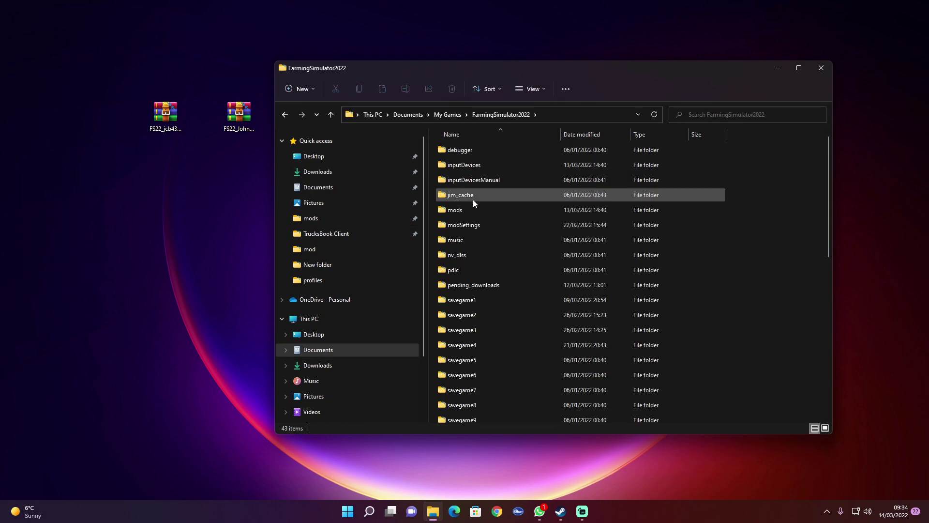
mouse_move(469, 213)
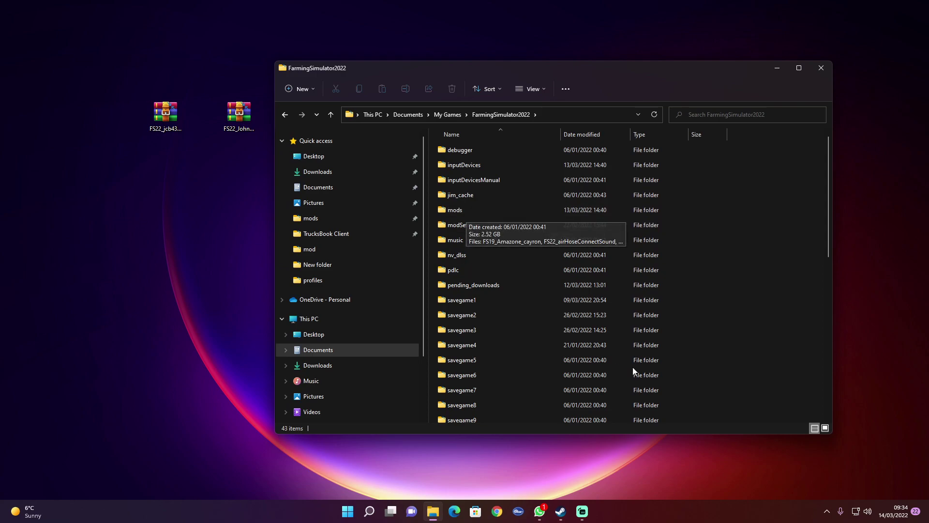
right_click(731, 266)
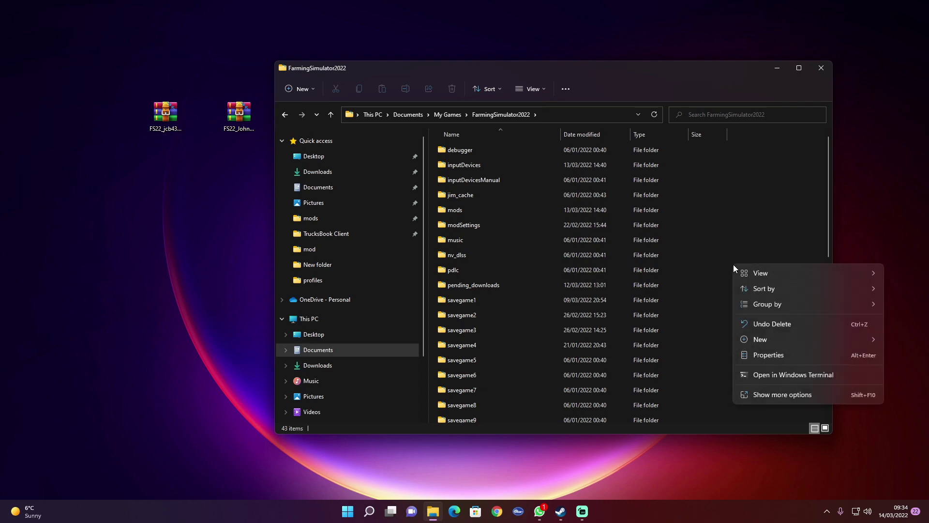
mouse_move(779, 345)
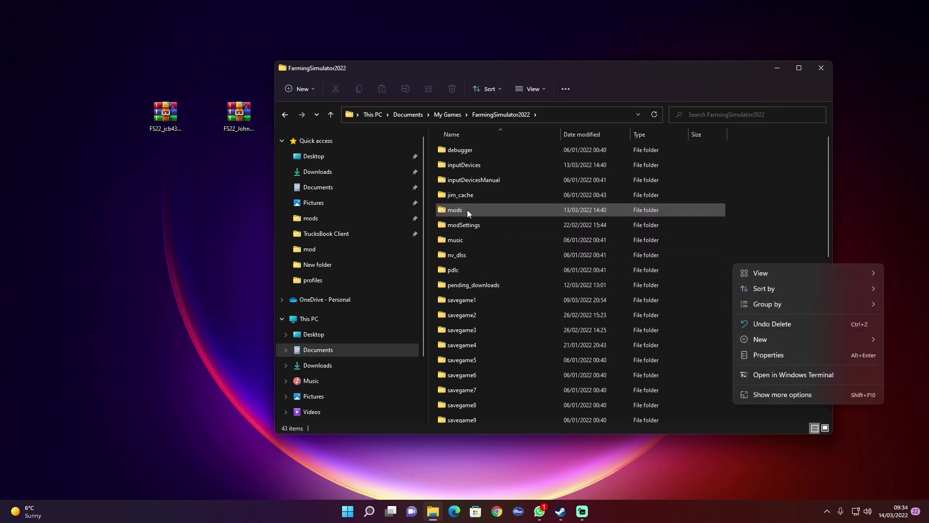
mouse_move(472, 210)
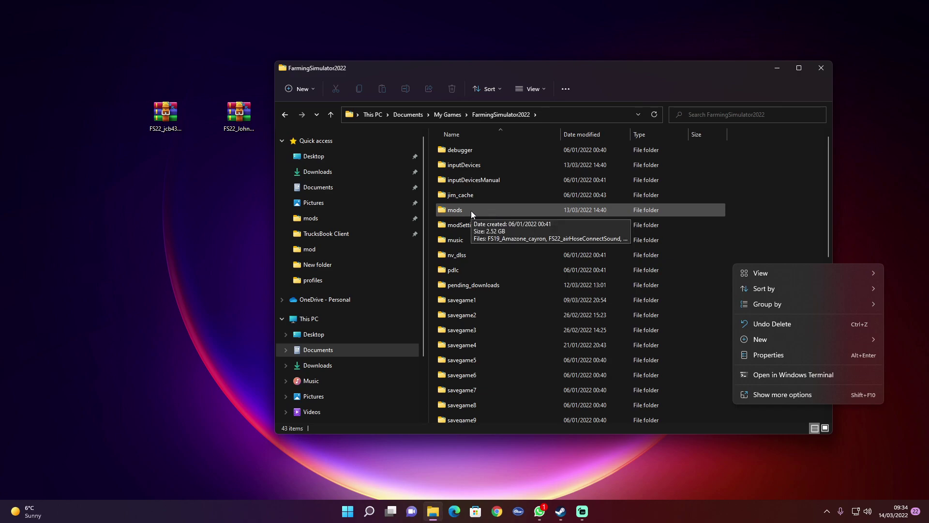
double_click(471, 210)
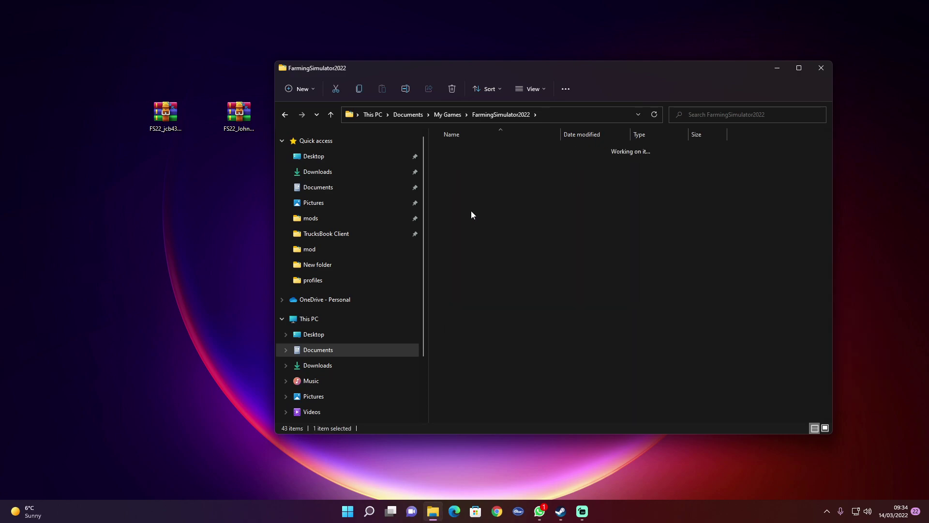
Drag both FS22 mod zips from the desktop into the mods folder and close the window
left_click_drag(101, 37, 292, 190)
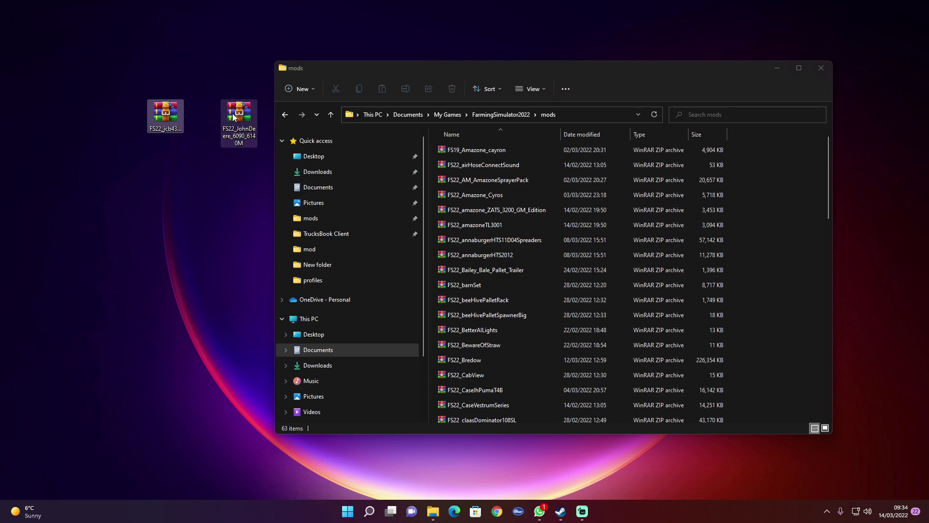
left_click_drag(233, 117, 799, 266)
left_click(824, 71)
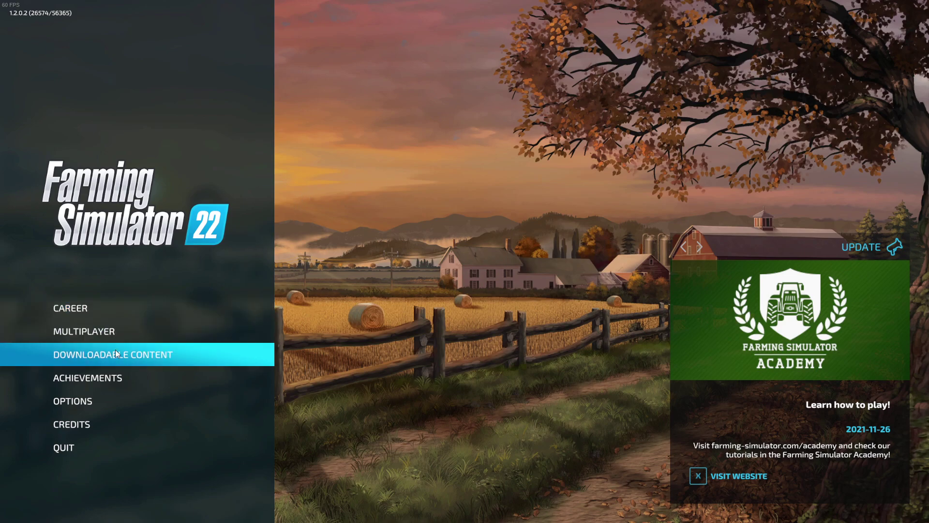
Open Downloadable Content, filter to crossplay-only mods, and enter the Cars category
left_click(141, 357)
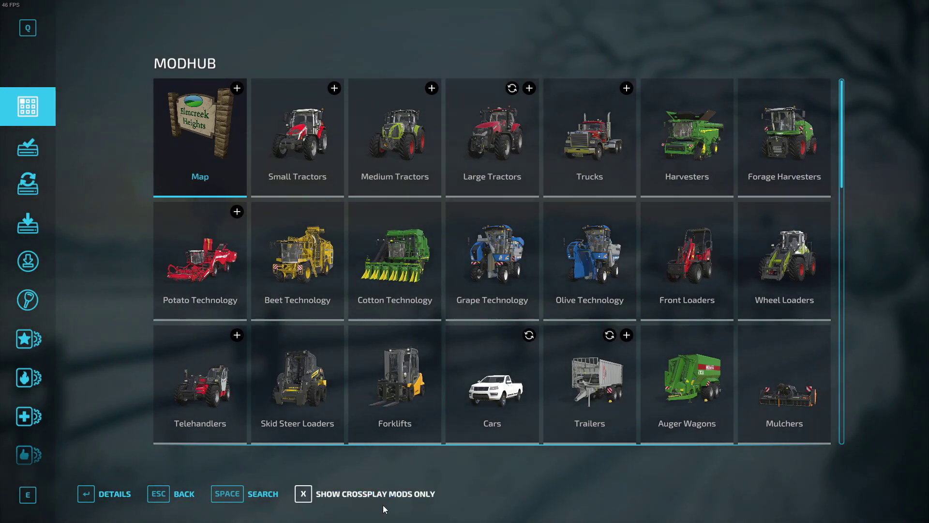
left_click(347, 493)
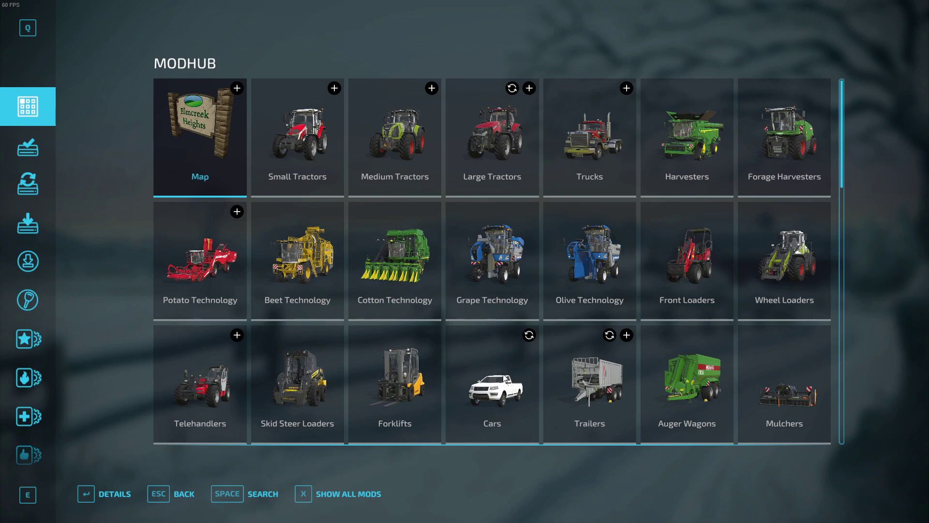
left_click(488, 367)
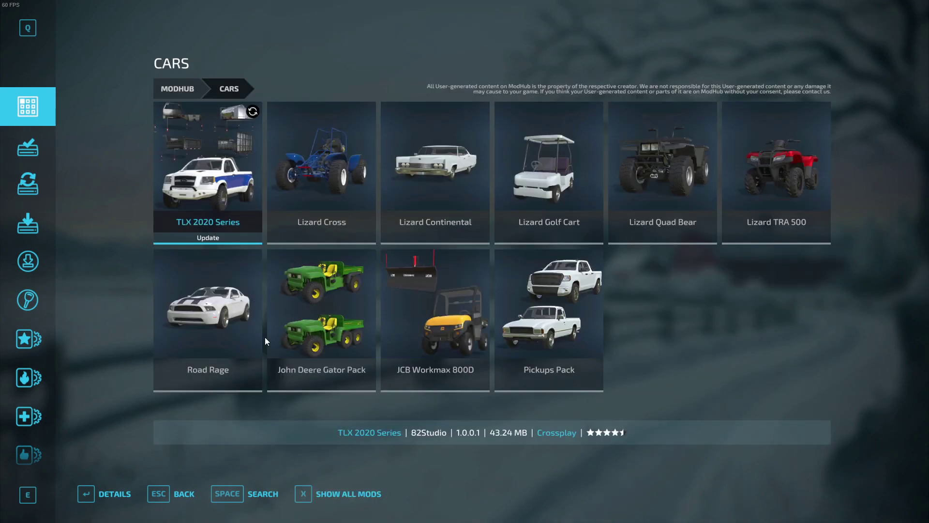
Queue the TLX 2020 Series update and return to the Cars list
left_click(233, 184)
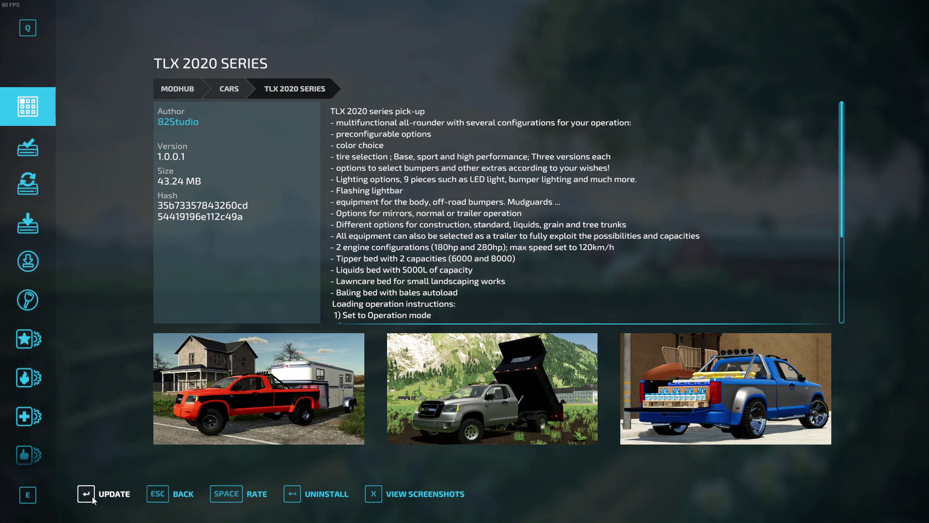
left_click(115, 496)
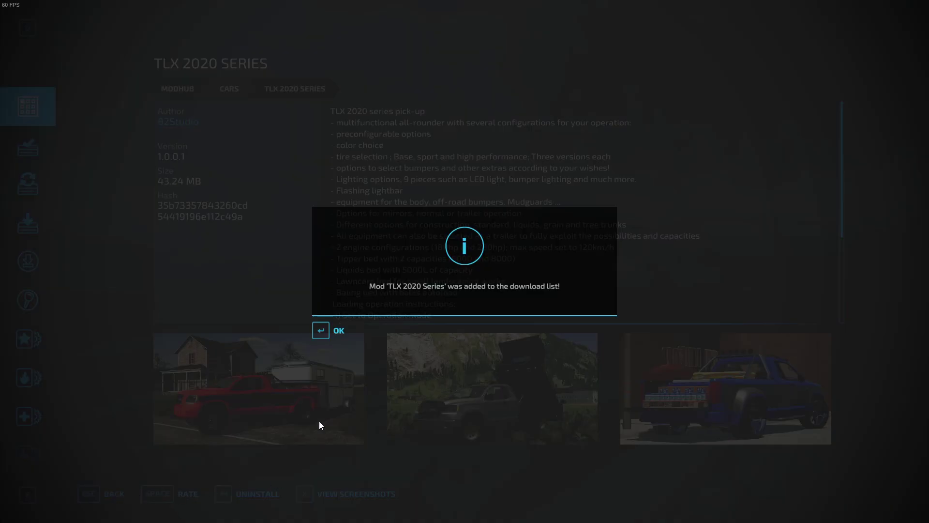
left_click(336, 330)
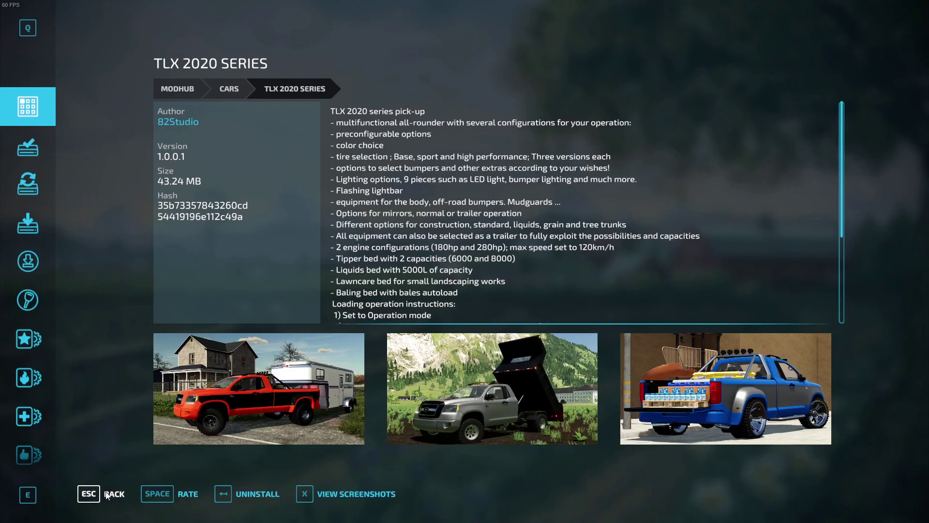
left_click(128, 496)
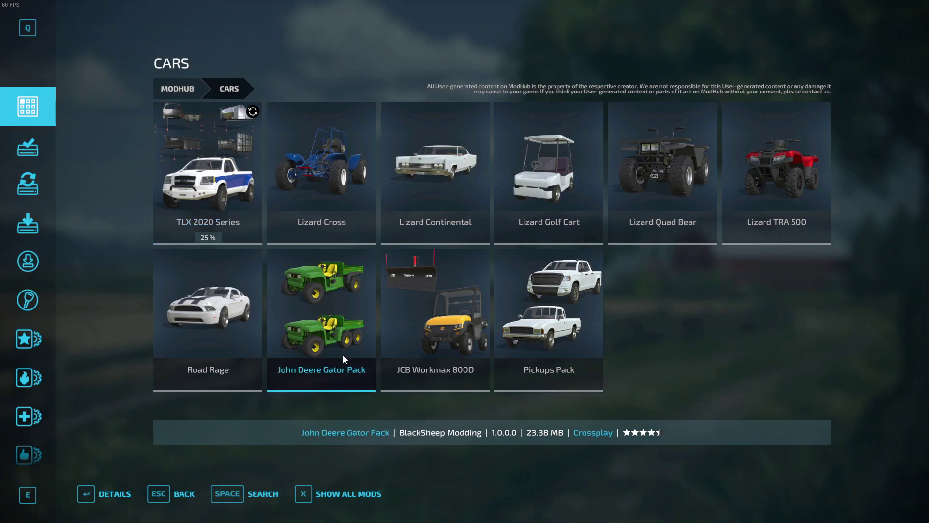
Install the John Deere Gator Pack and return to the Cars list
left_click(350, 339)
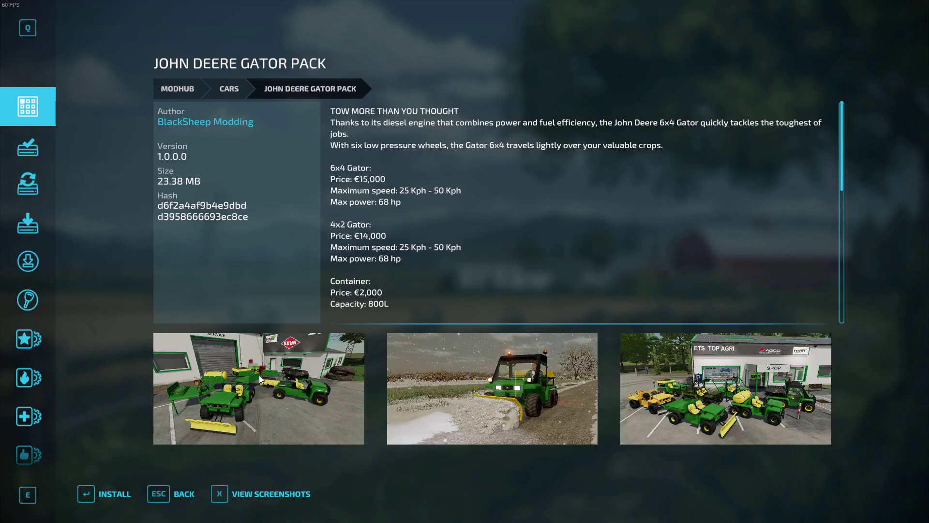
left_click(117, 496)
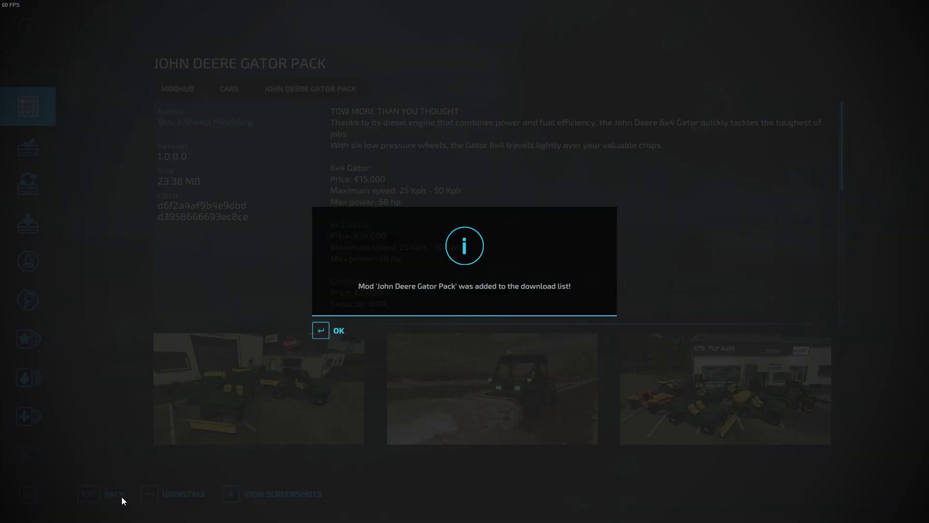
left_click(344, 330)
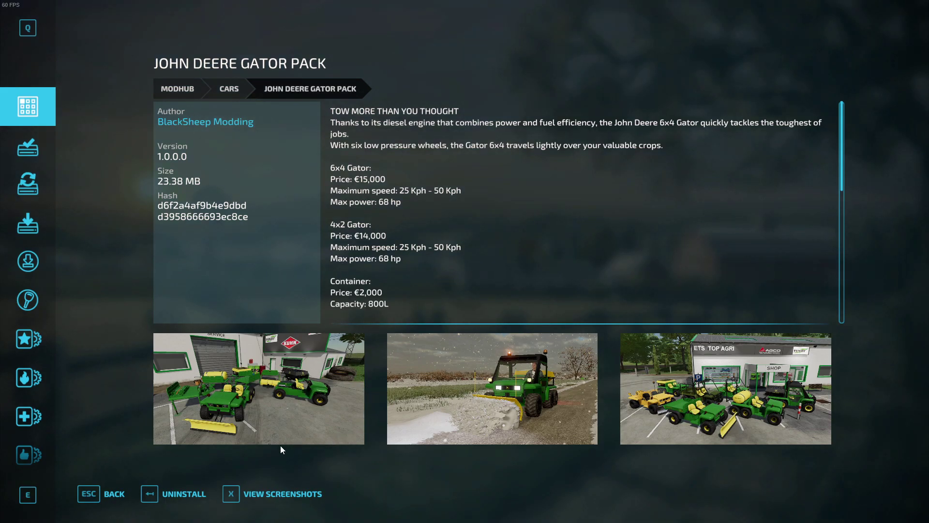
left_click(121, 494)
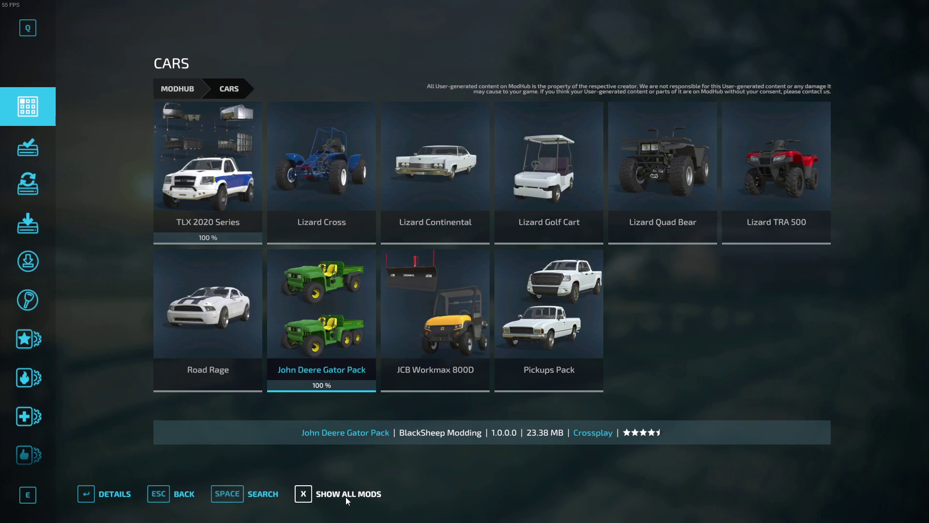
Switch back to showing all mods and browse the Cotton Technology category
left_click(329, 497)
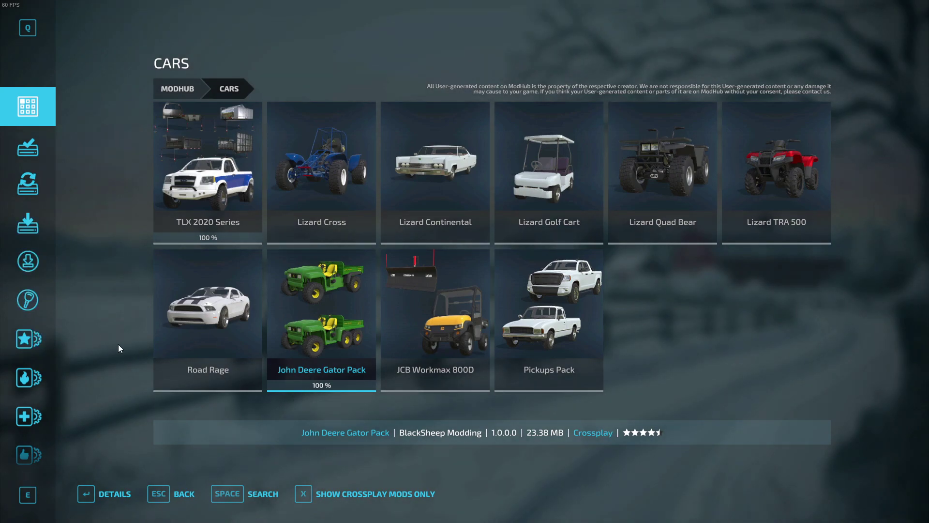
key("Escape")
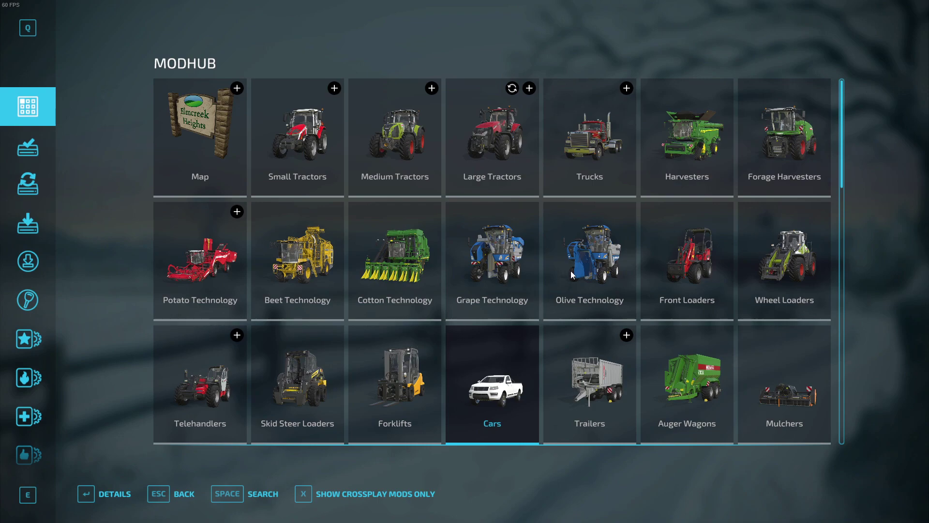
left_click(391, 257)
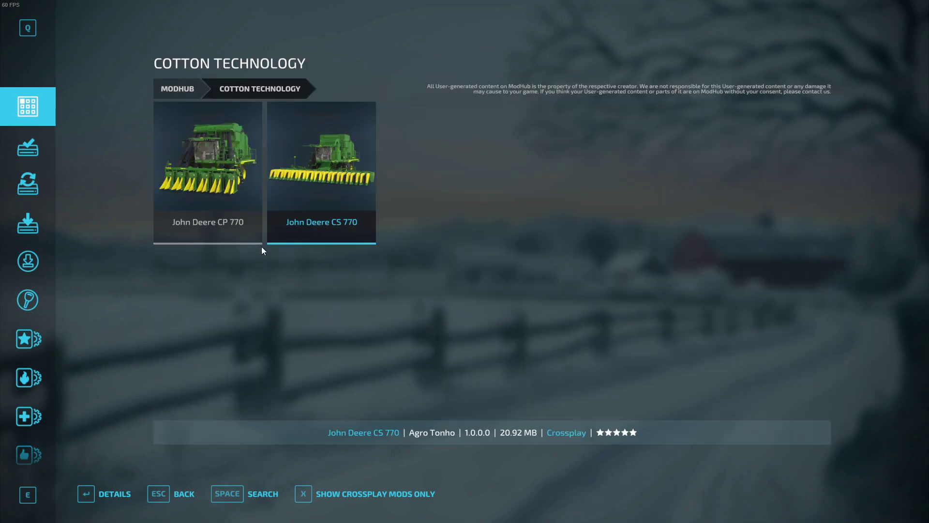
key("Escape")
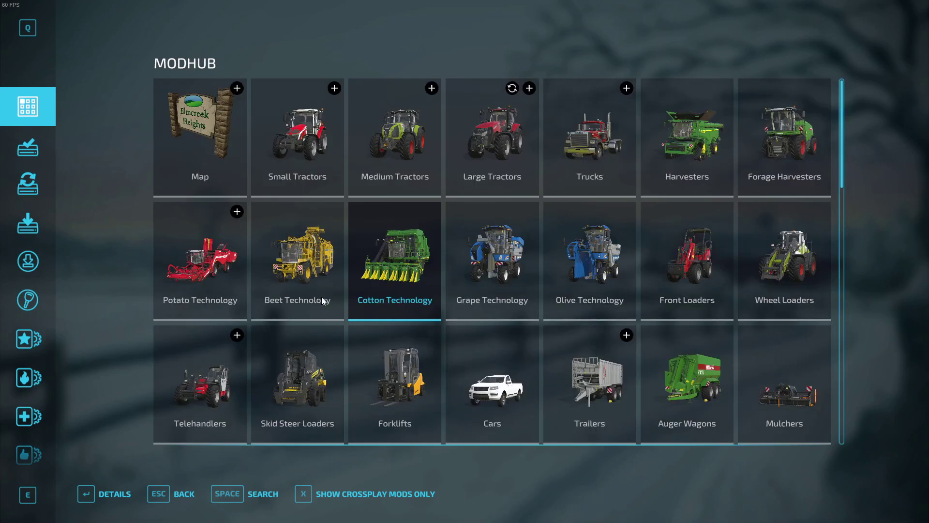
Browse the Package category, toggling the crossplay filter on and off, then return to the overview
scroll(574, 323, "down", 7)
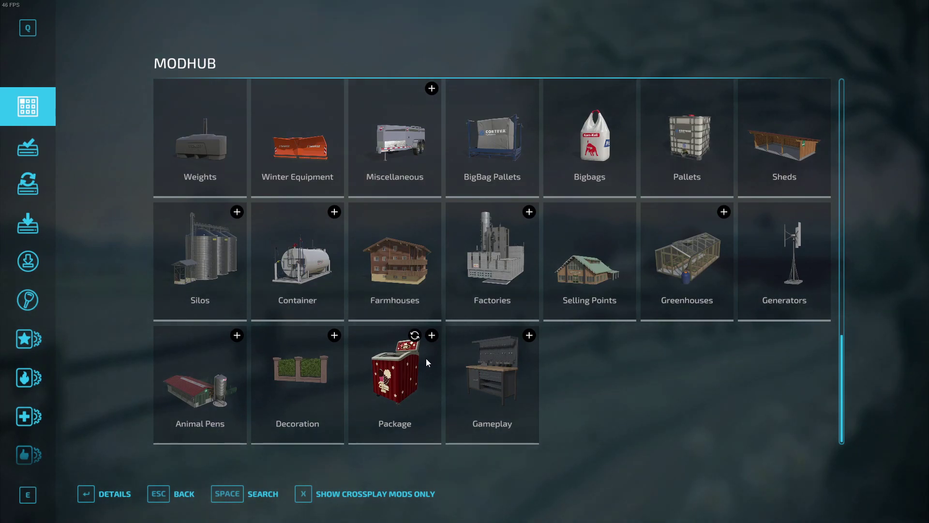
left_click(415, 359)
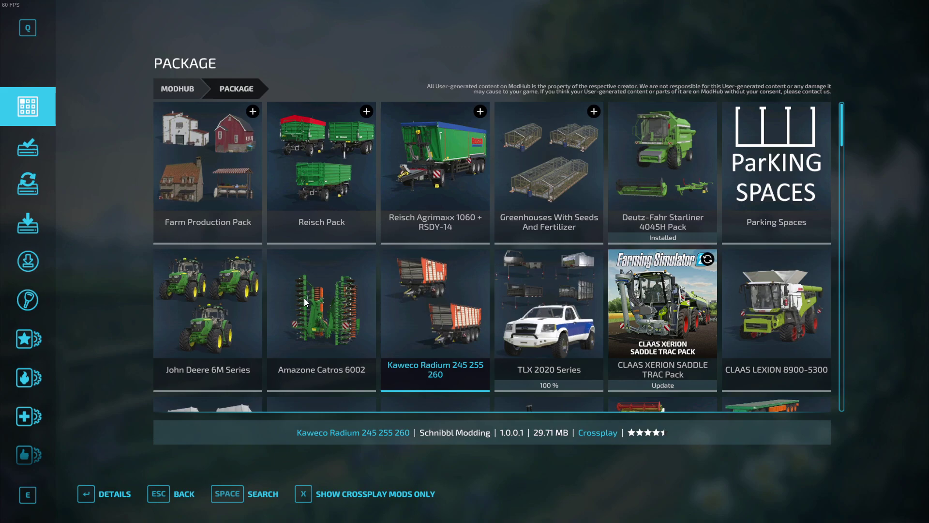
left_click(366, 495)
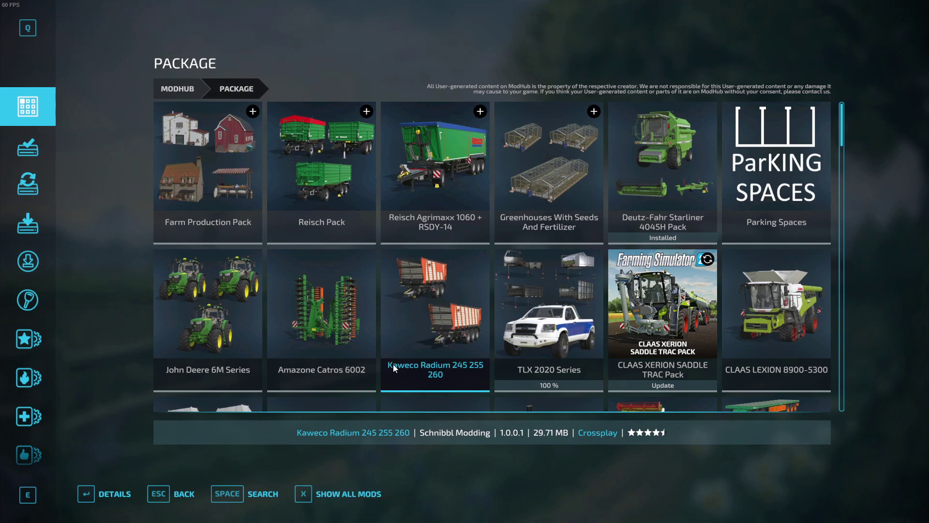
left_click(350, 496)
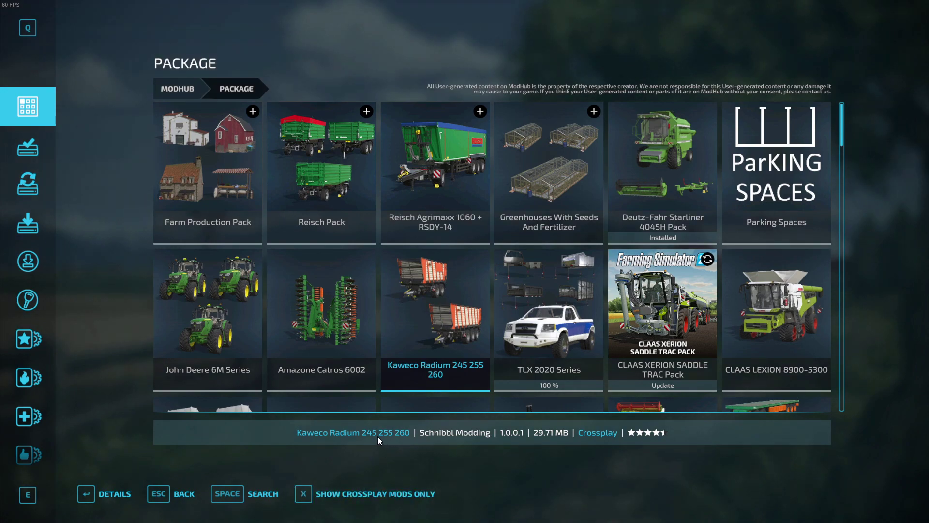
left_click(188, 498)
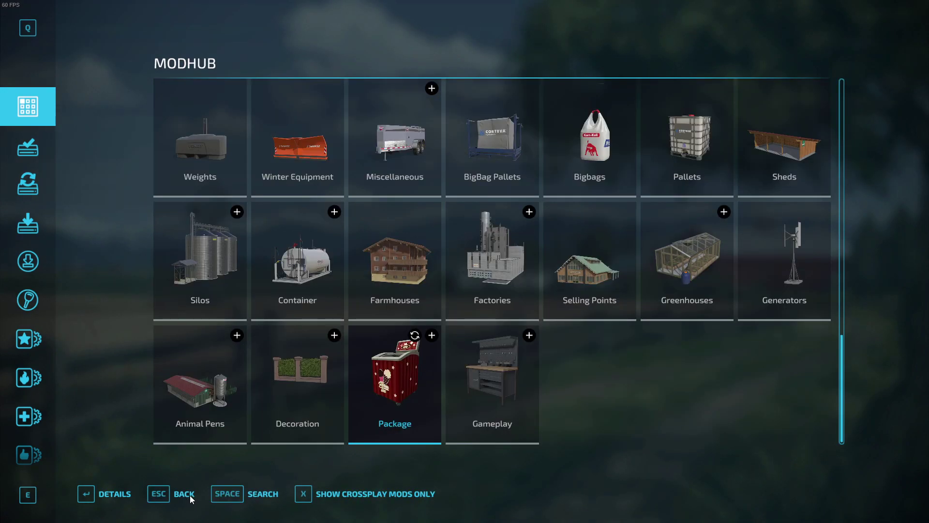
Exit the ModHub to the main menu and capture it with an F12 screenshot
left_click(191, 498)
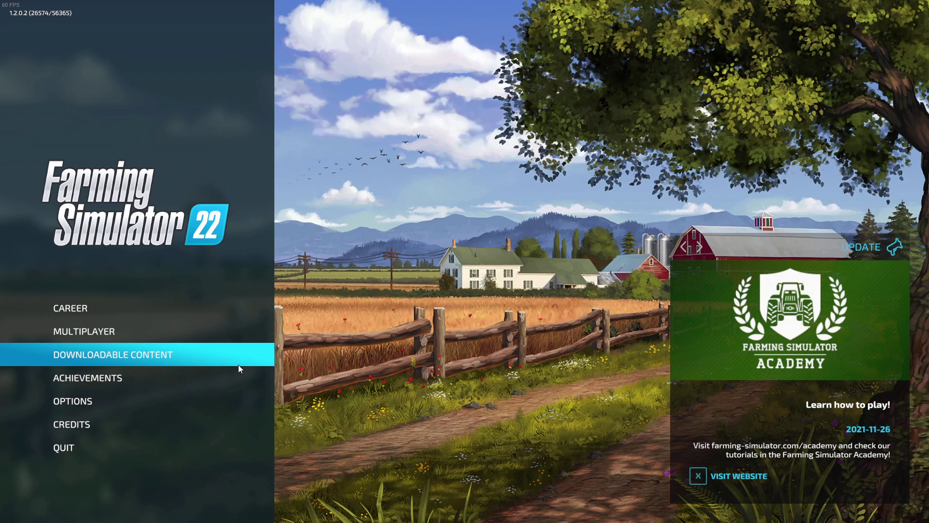
key("F12")
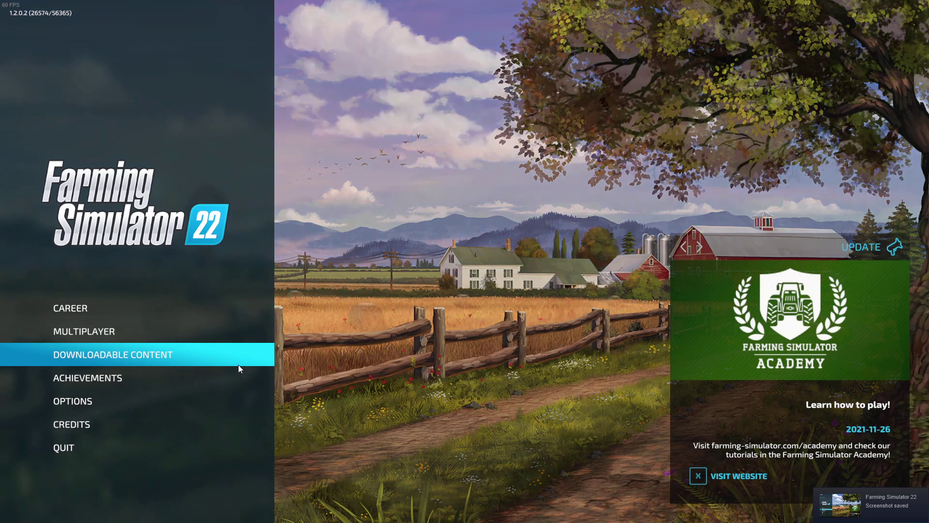